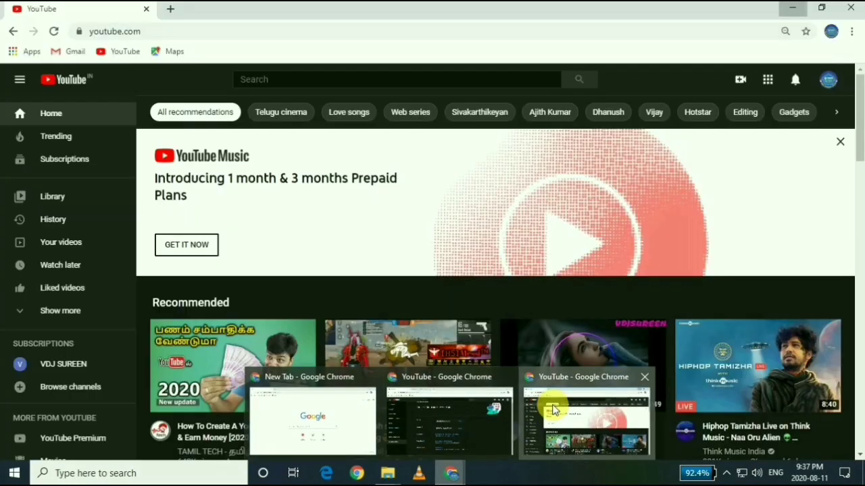
# - Bring the YouTube Chrome window to the front and show the account menu
pyautogui.click(551, 405)
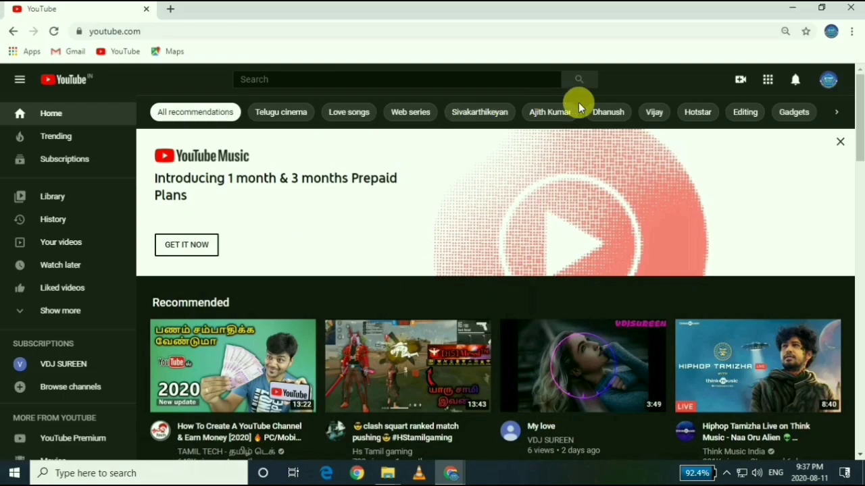
pyautogui.click(826, 82)
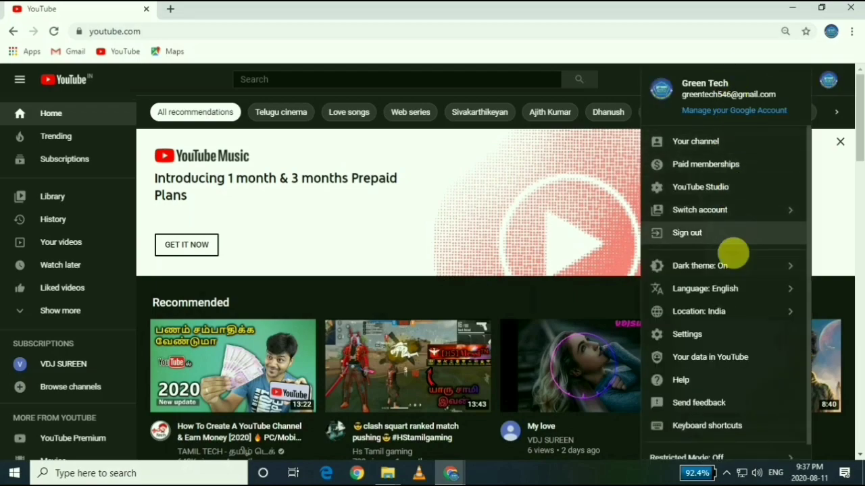
# - Go to Advanced account settings and open the offer to claim a custom channel URL
pyautogui.click(733, 333)
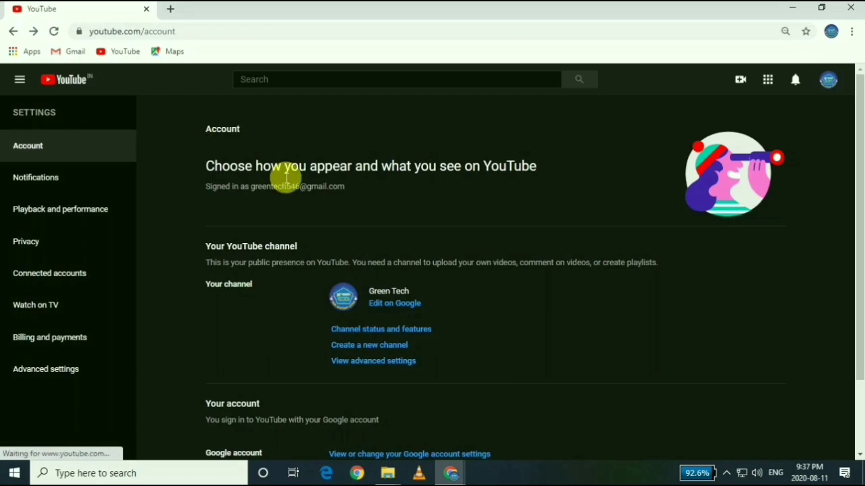
pyautogui.click(65, 375)
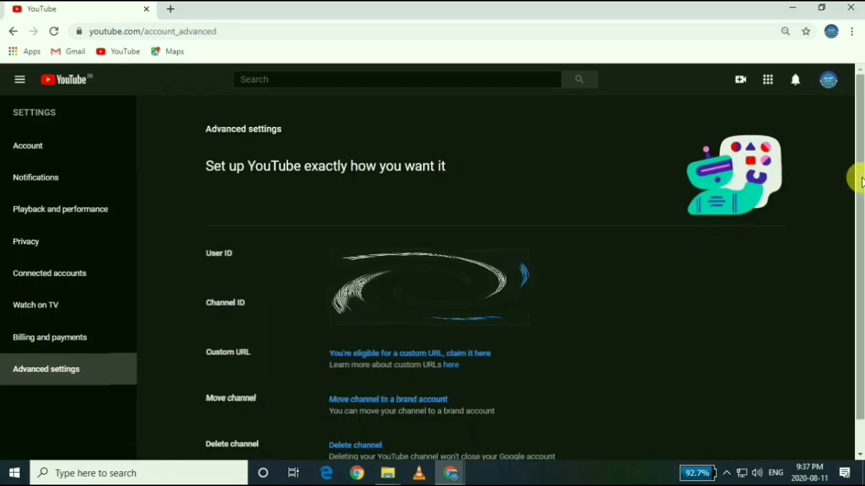
pyautogui.scroll(-1, 858, 179)
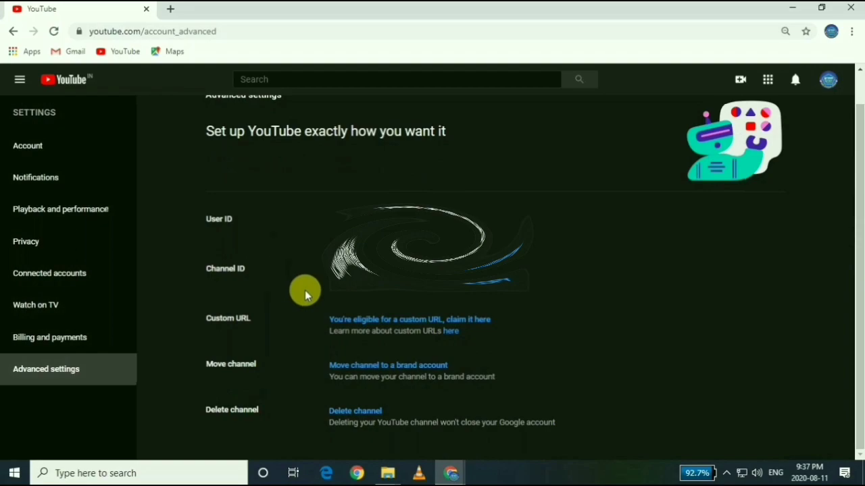
pyautogui.click(360, 317)
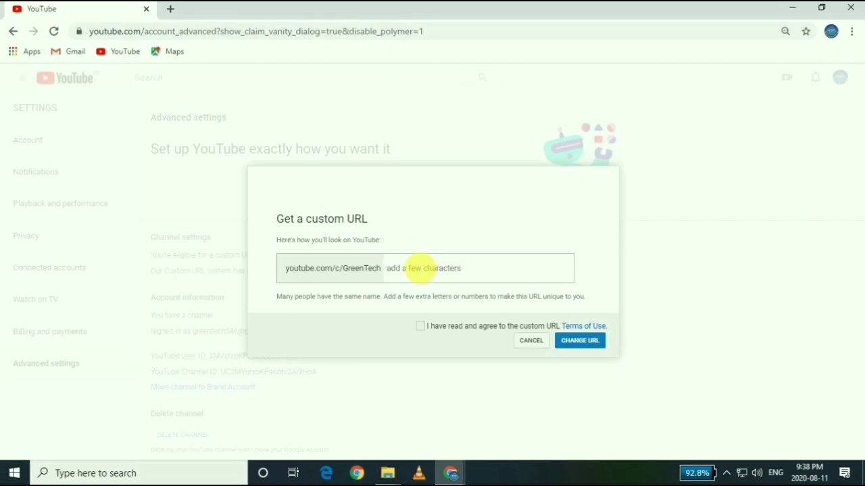
# - Accept the terms and submit youtube.com/c/GreenTech546 as the custom URL
pyautogui.click(421, 327)
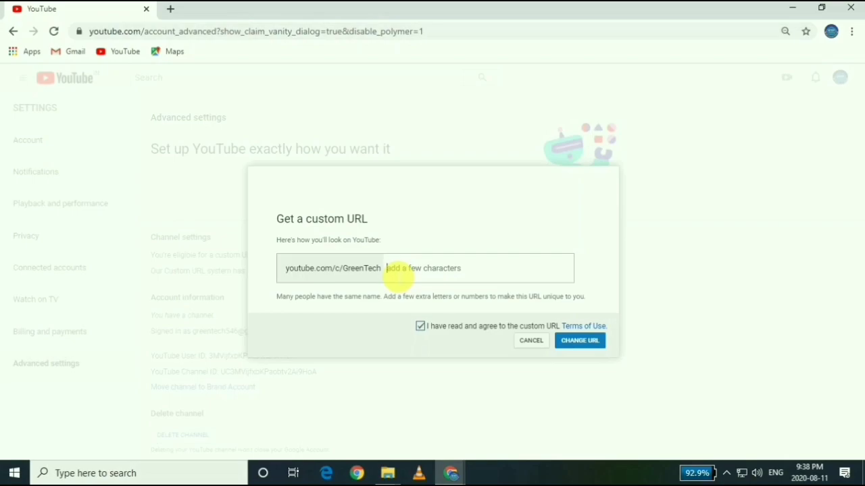
pyautogui.write('546')
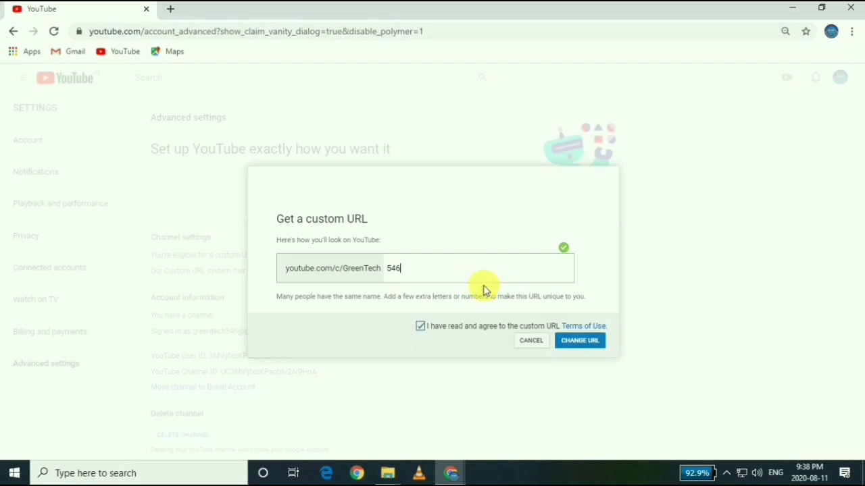
pyautogui.click(572, 344)
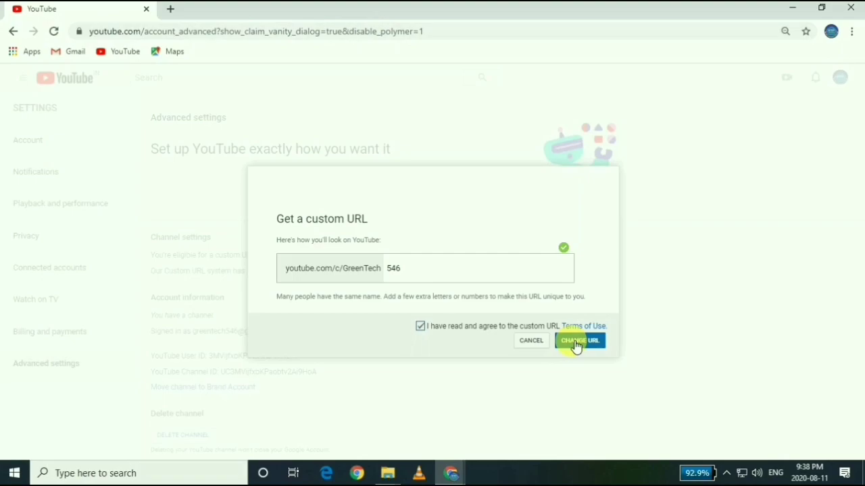
pyautogui.click(578, 346)
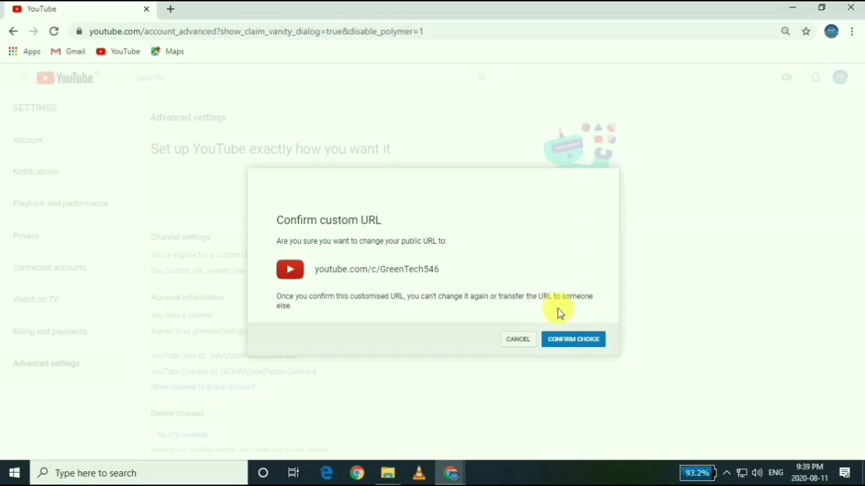
# - Confirm the GreenTech546 custom URL so the Green Tech channel home page loads
pyautogui.click(575, 342)
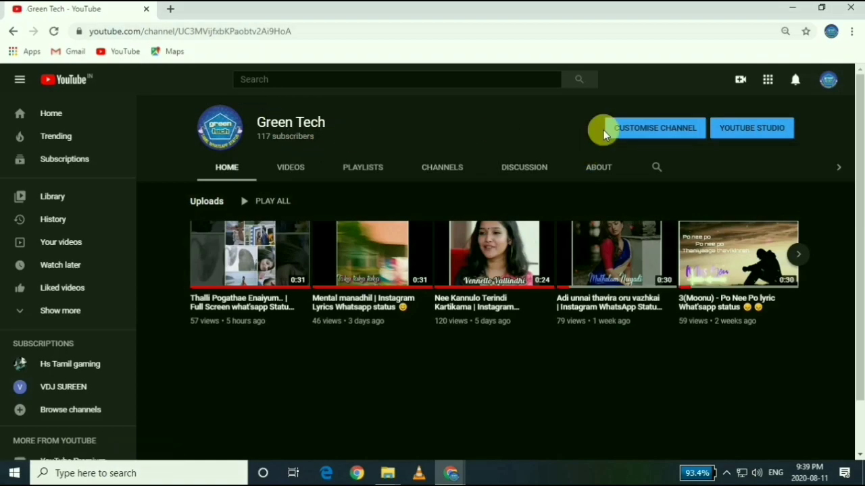
# - Load youtube.com/c/greentech546 in a Chrome tab to open the Green Tech channel
pyautogui.click(672, 130)
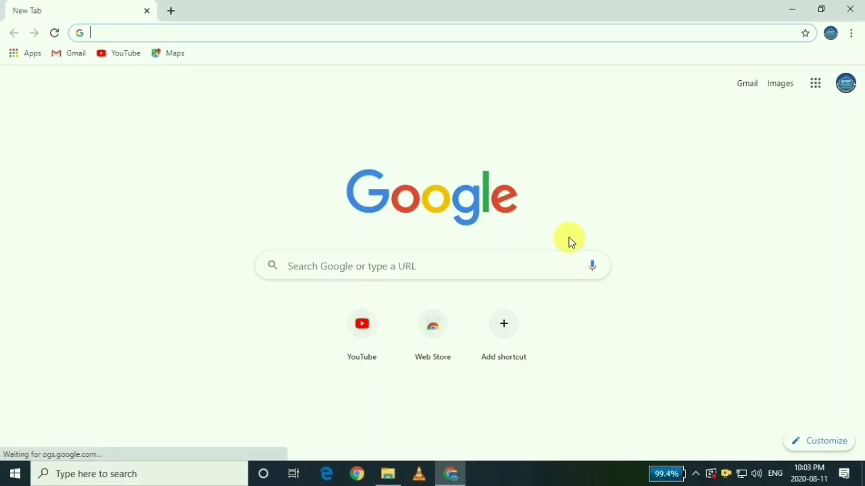
pyautogui.click(273, 39)
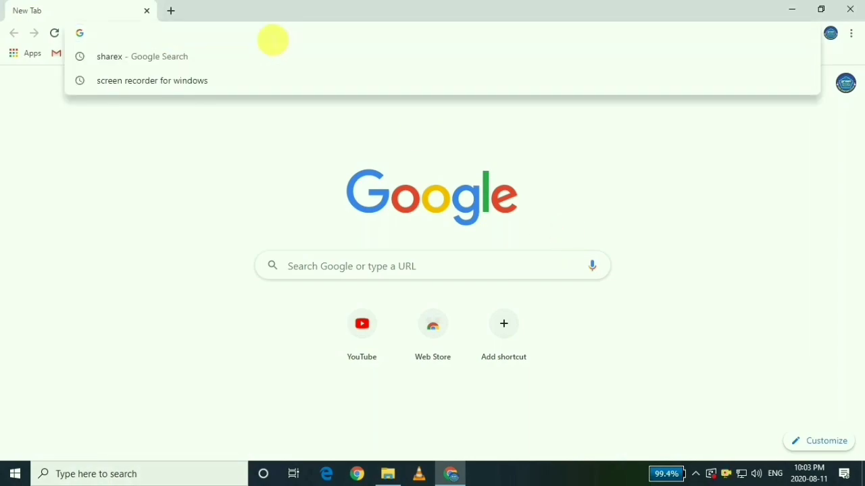
pyautogui.write('youtube.com')
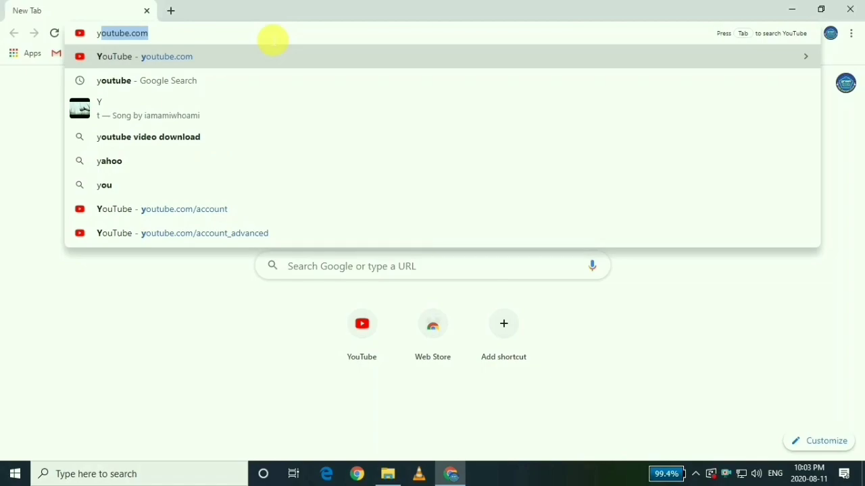
pyautogui.press('Right')
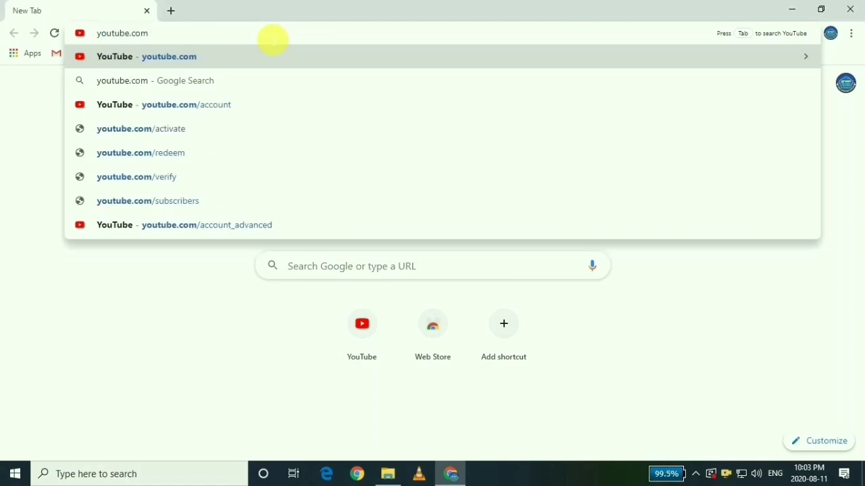
pyautogui.write('/')
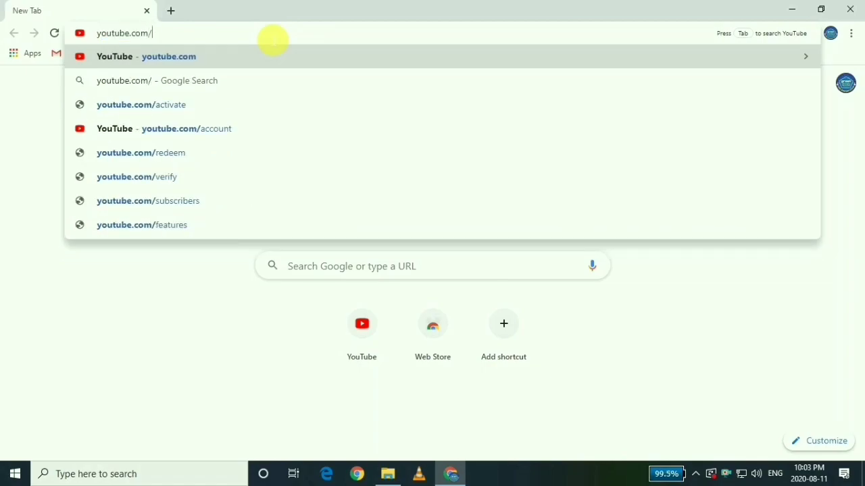
pyautogui.write('c')
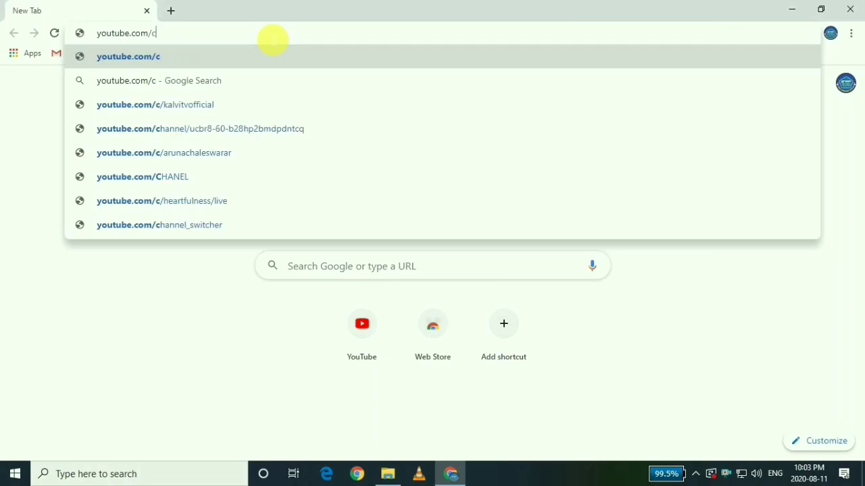
pyautogui.write('/')
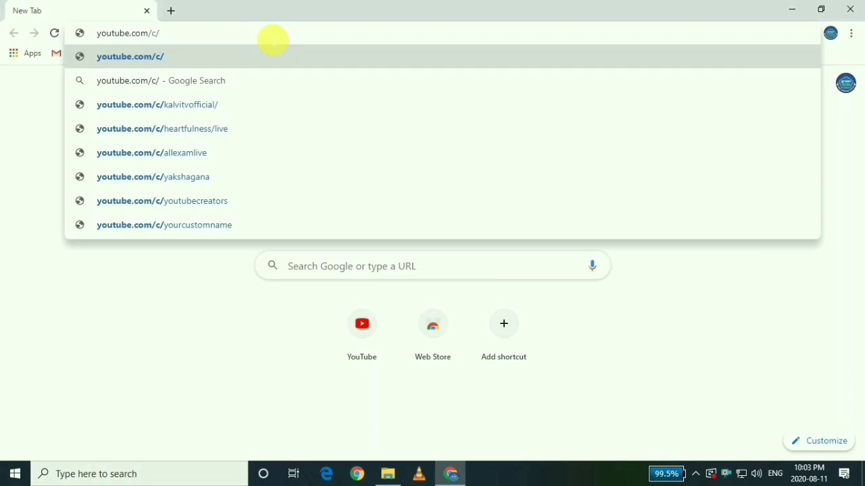
pyautogui.write('green')
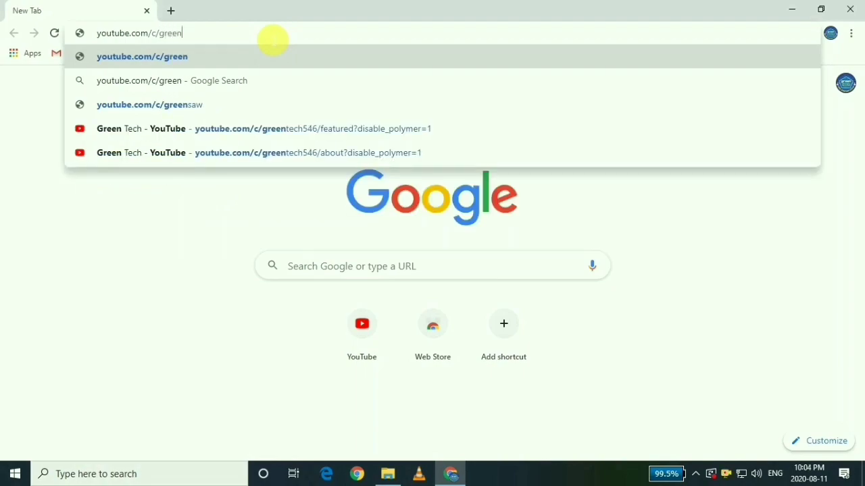
pyautogui.write('tech')
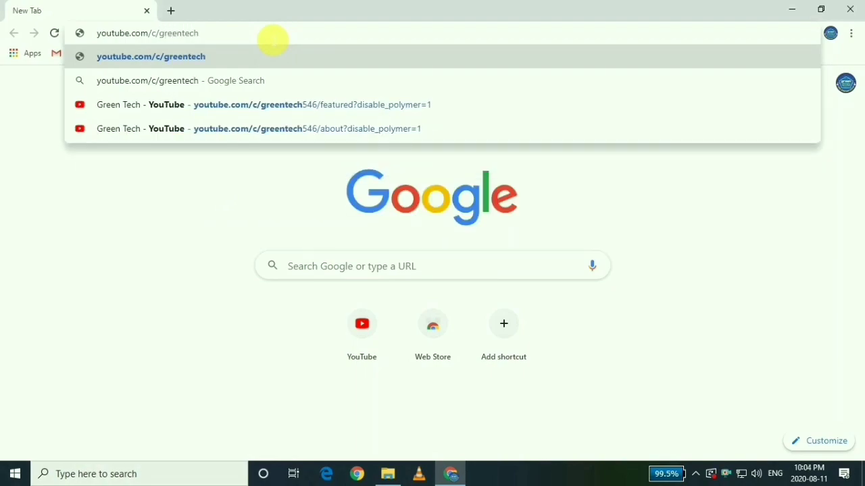
pyautogui.write('546')
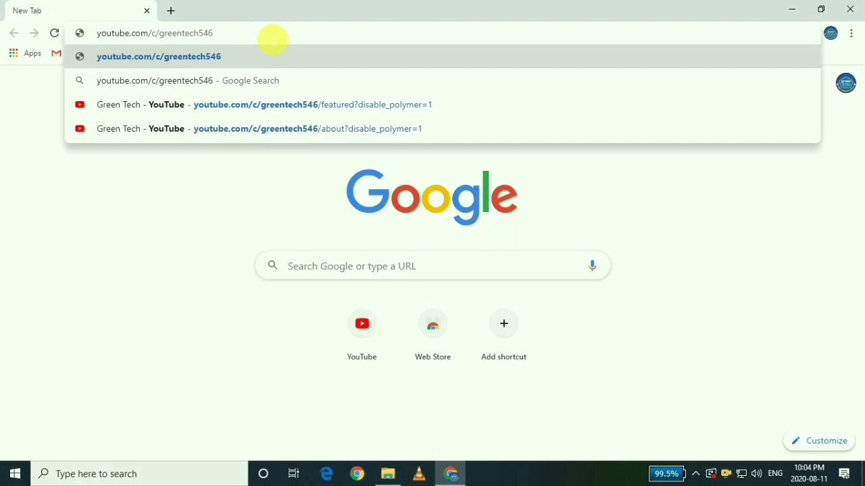
pyautogui.press('Return')
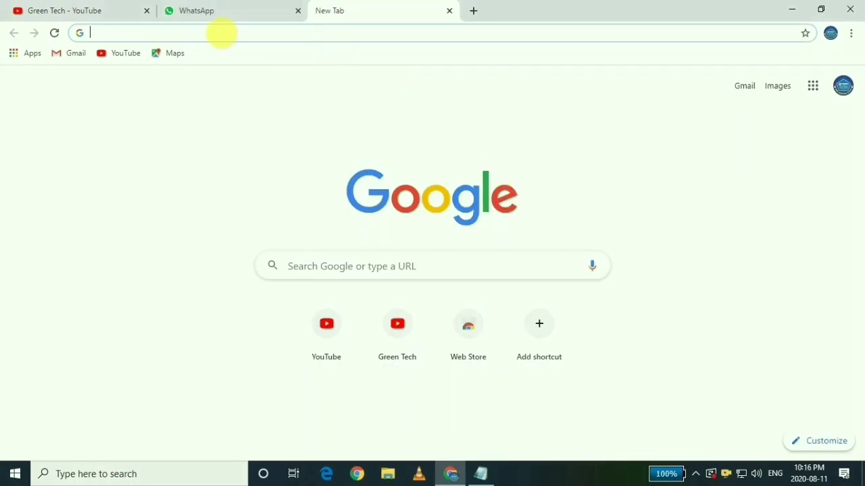
# - Open the Green Tech channel link shared in a WhatsApp Web chat
pyautogui.click(104, 12)
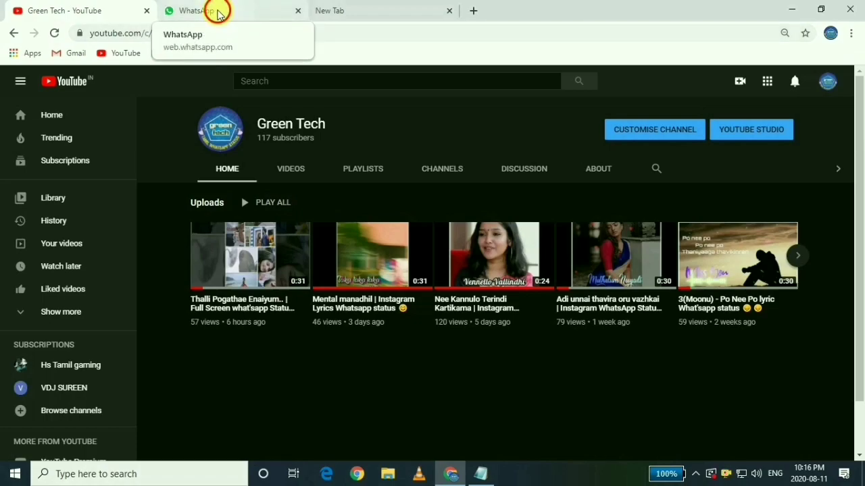
pyautogui.click(218, 15)
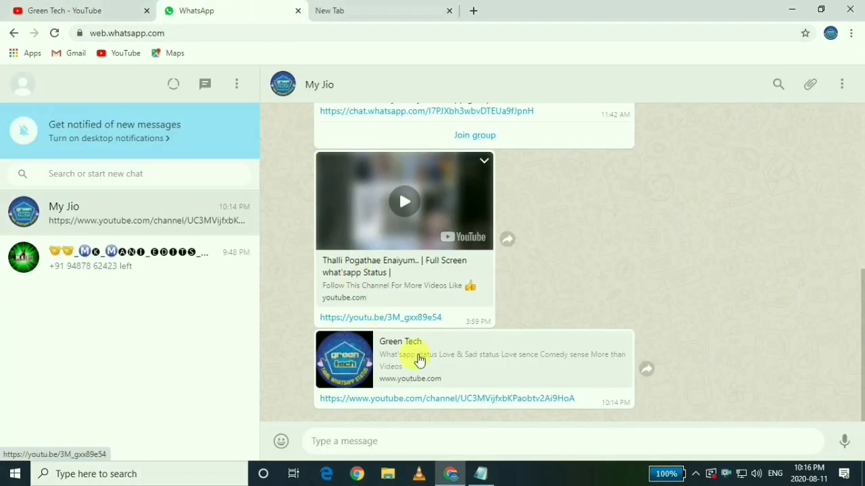
pyautogui.click(434, 399)
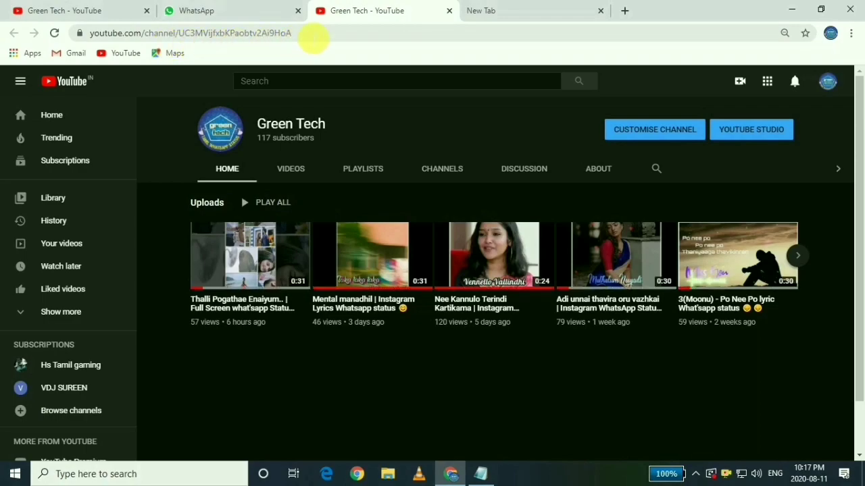
# - Add blank lines under both Green Tech URLs in Notepad, then minimize Notepad
pyautogui.moveTo(313, 33); pyautogui.dragTo(44, 32)
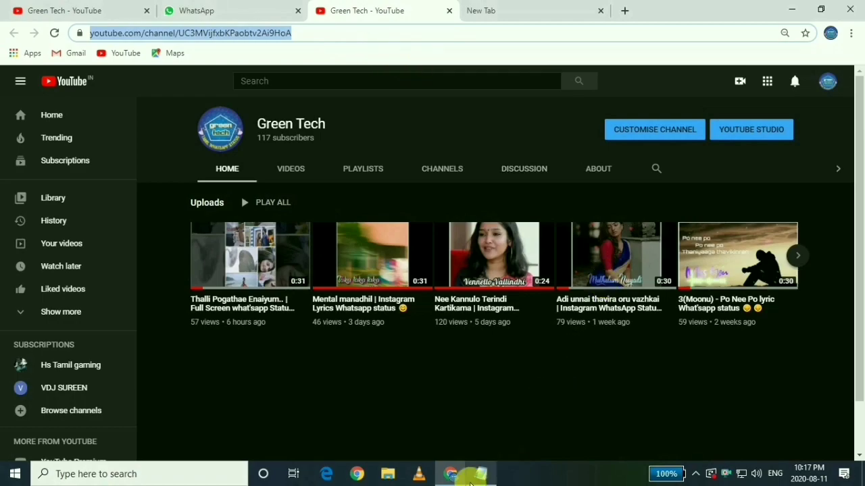
pyautogui.click(471, 480)
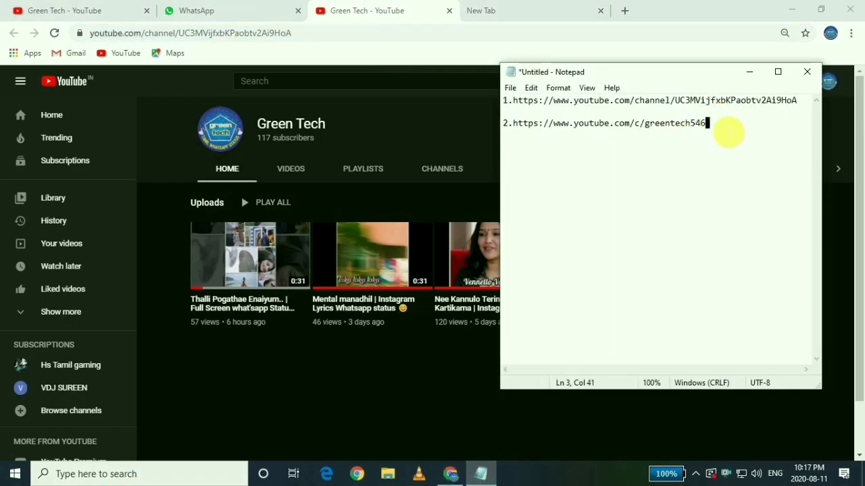
pyautogui.press('Return')
pyautogui.press('Return')
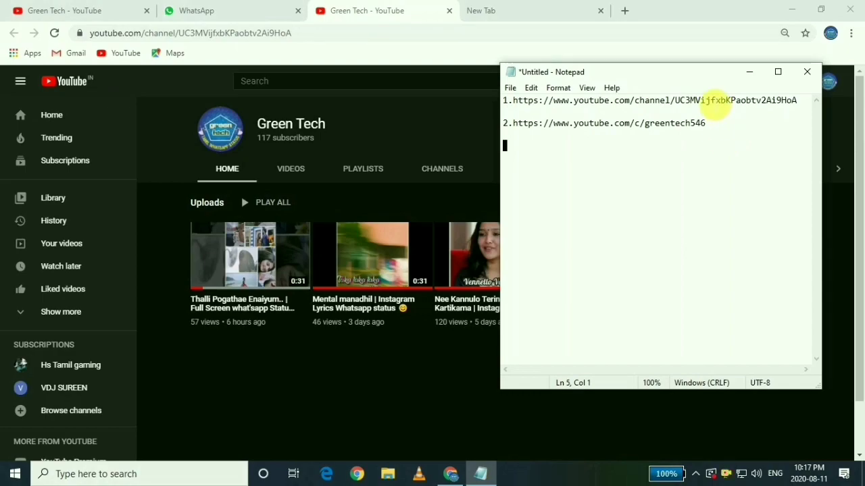
pyautogui.click(748, 72)
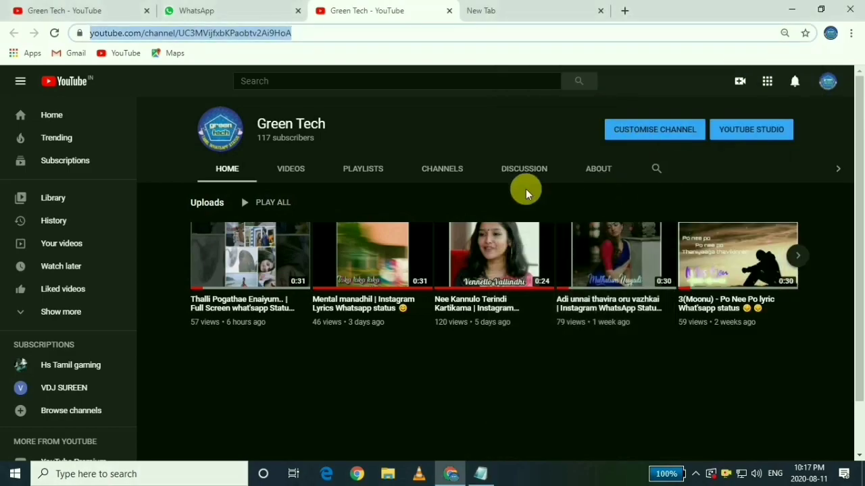
# - Show the Green Tech channel's videos at youtube.com/c/greentech546/videos
pyautogui.click(292, 170)
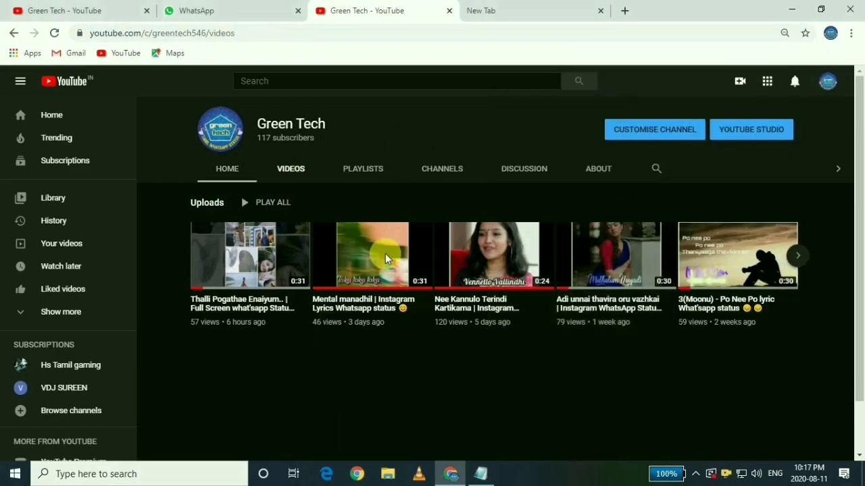